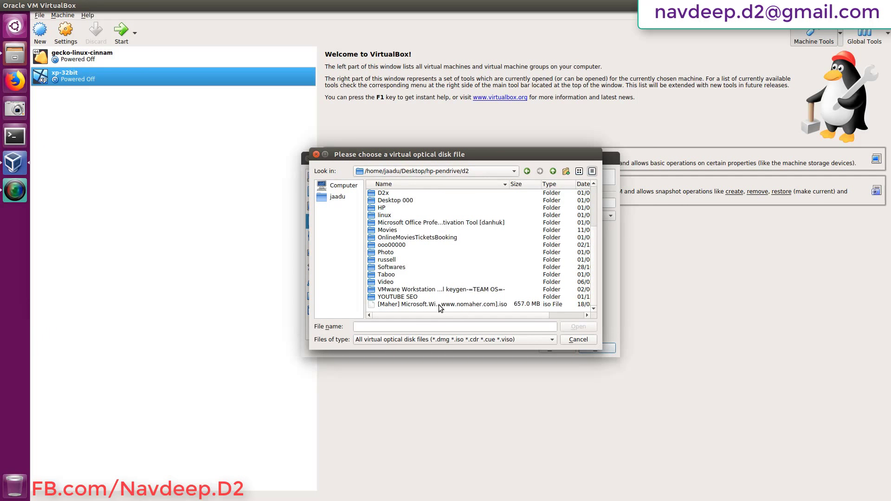
# Attach the Windows XP ISO as xp-32bit's optical disk, save the settings and start the VM.
pyautogui.doubleClick(440, 304)
pyautogui.click(597, 348)
pyautogui.click(121, 32)
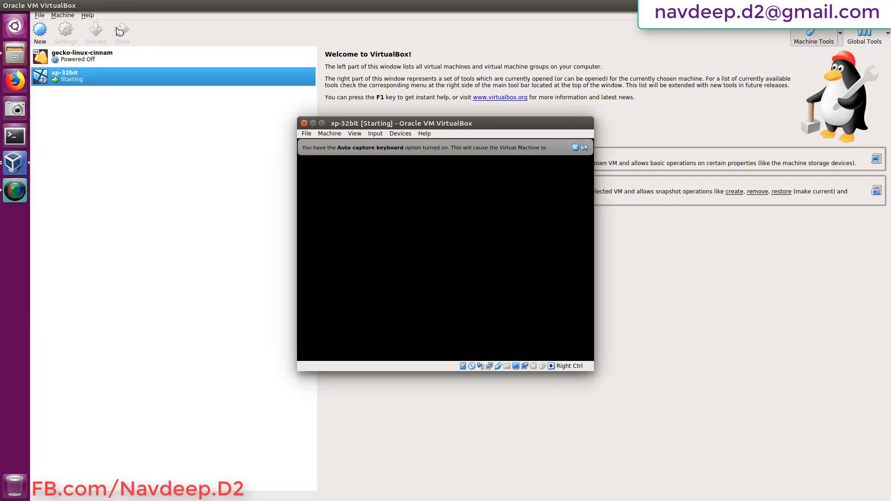
# Maximize the VM window in Scaled Mode and capture the mouse into the guest.
pyautogui.doubleClick(529, 122)
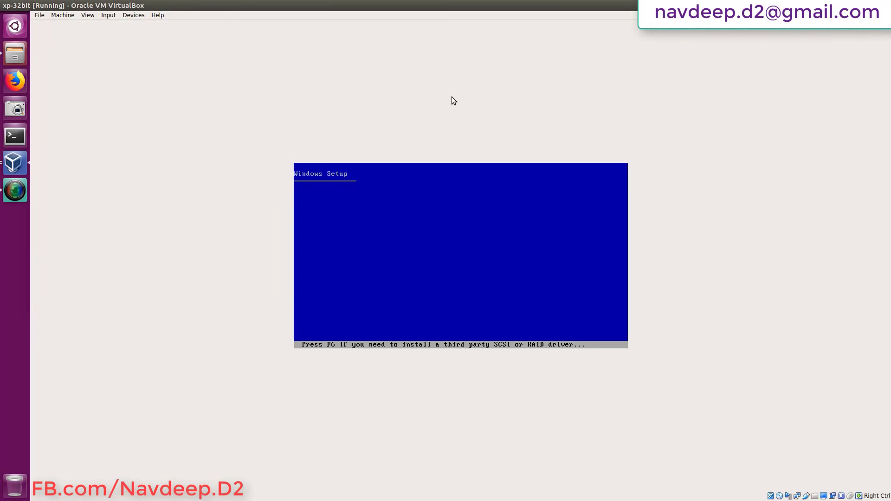
pyautogui.click(88, 15)
pyautogui.click(112, 42)
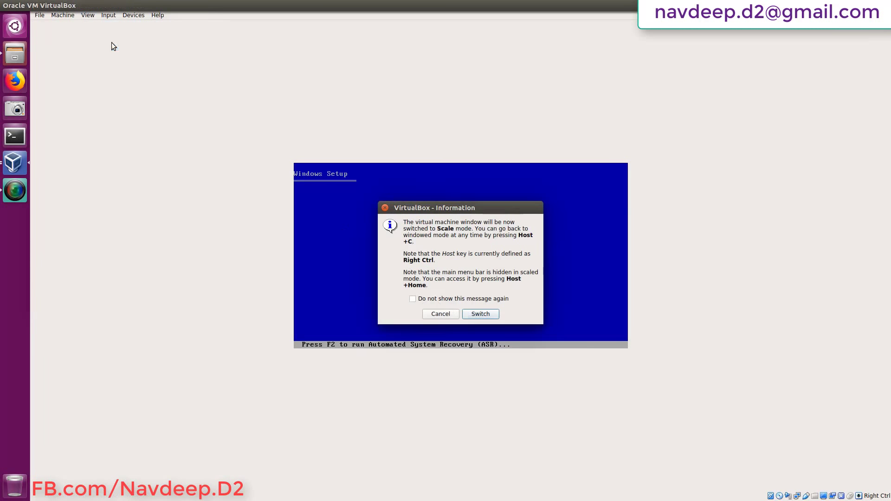
pyautogui.click(474, 311)
pyautogui.doubleClick(522, 138)
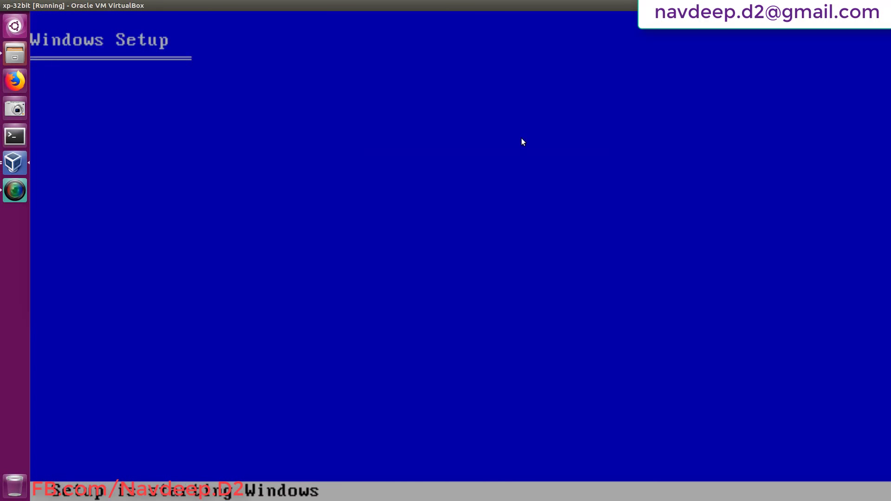
pyautogui.click(521, 137)
pyautogui.click(480, 327)
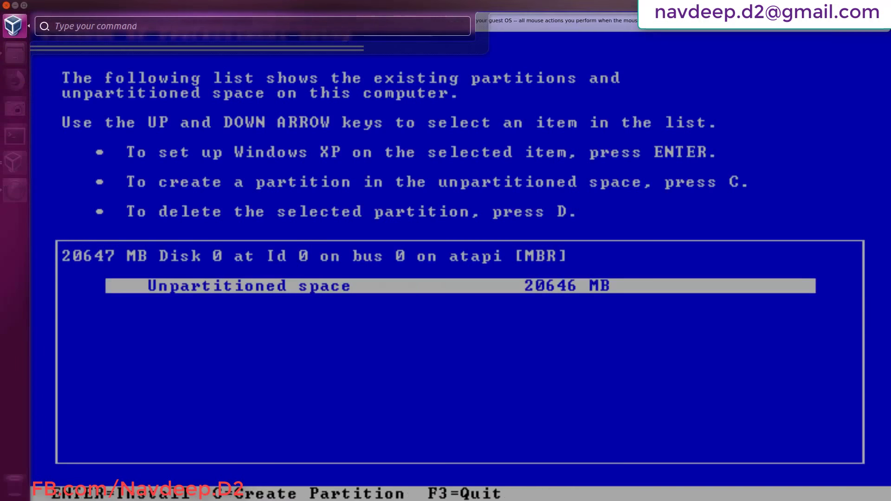
# Install XP on the unpartitioned space with NTFS (Quick) format, then restore the smaller window.
pyautogui.press('Return')
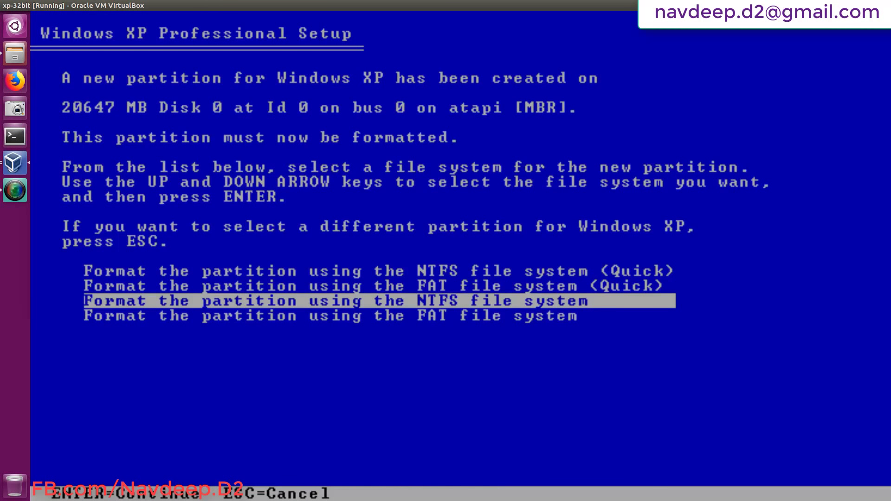
pyautogui.press('Up')
pyautogui.press('Up')
pyautogui.press('Return')
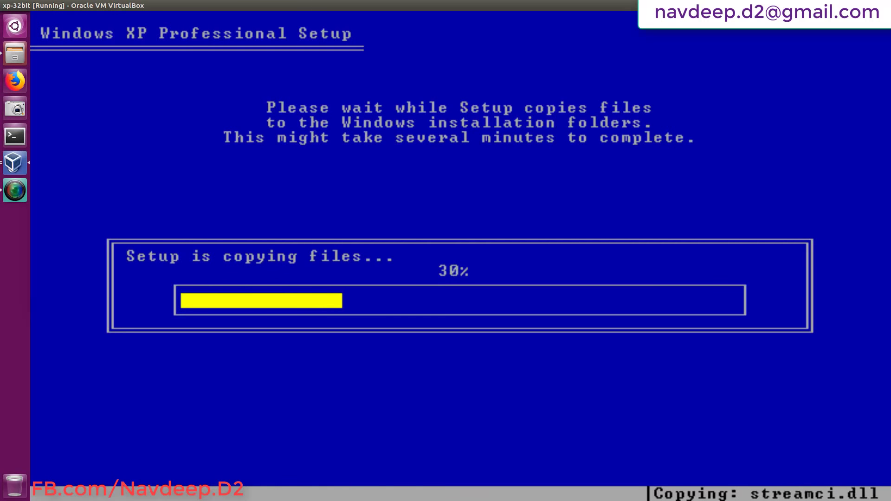
pyautogui.press('alt')
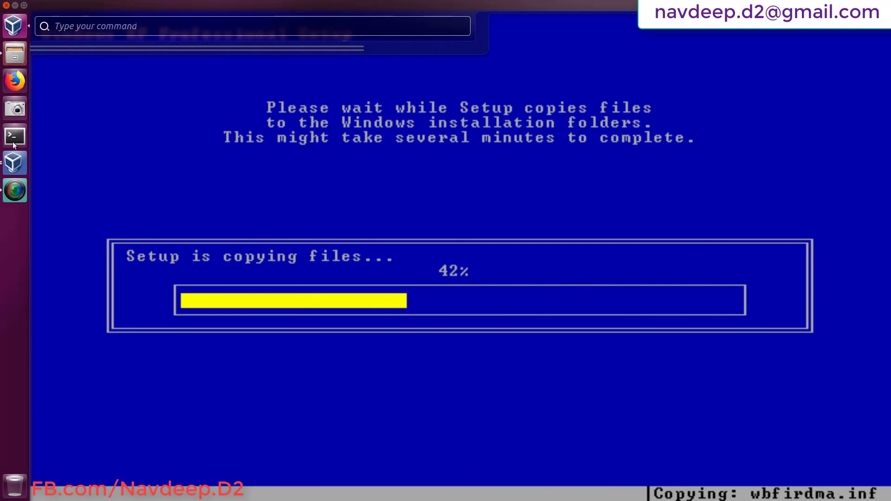
pyautogui.press('Escape')
pyautogui.press('ctrl+super+Down')
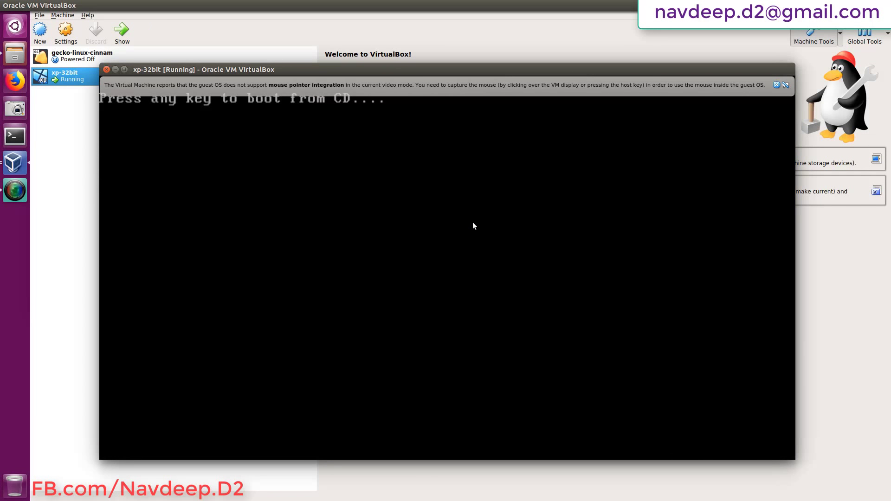
# Close the Unity HUD and the mouse pointer integration notice while XP setup boots from disk.
pyautogui.press('alt')
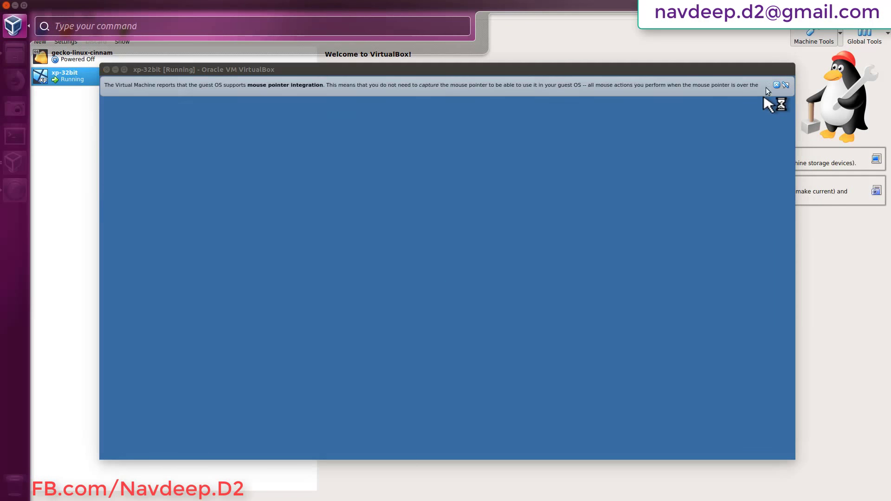
pyautogui.click(786, 86)
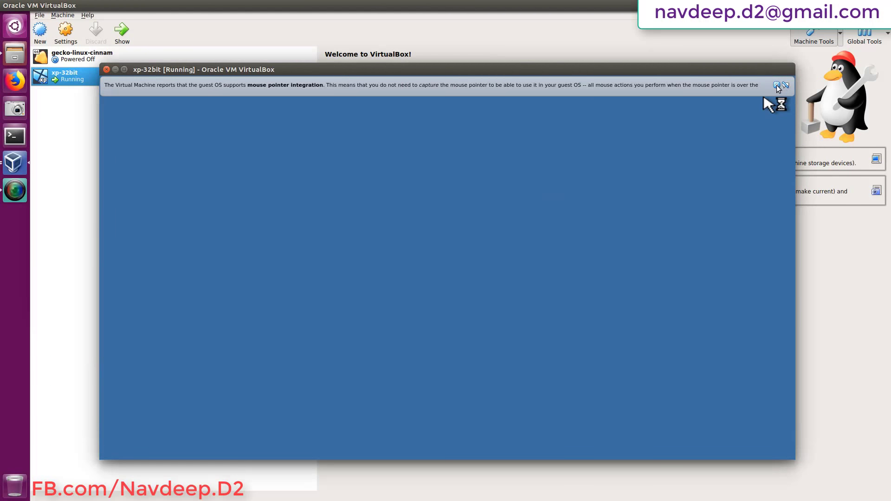
pyautogui.click(776, 85)
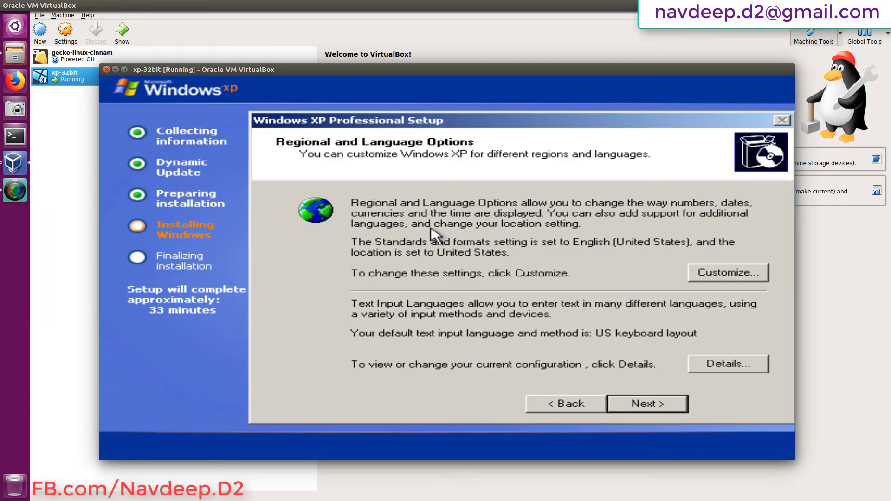
# Enter the owner's name with organization 'D2' and name the computer 'xp'.
pyautogui.click(643, 403)
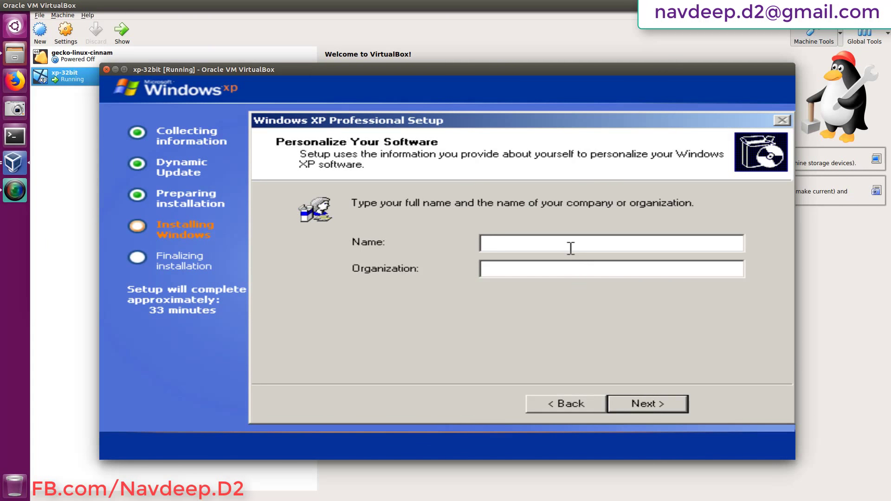
pyautogui.write('Navdeep')
pyautogui.press('Tab')
pyautogui.write('D2')
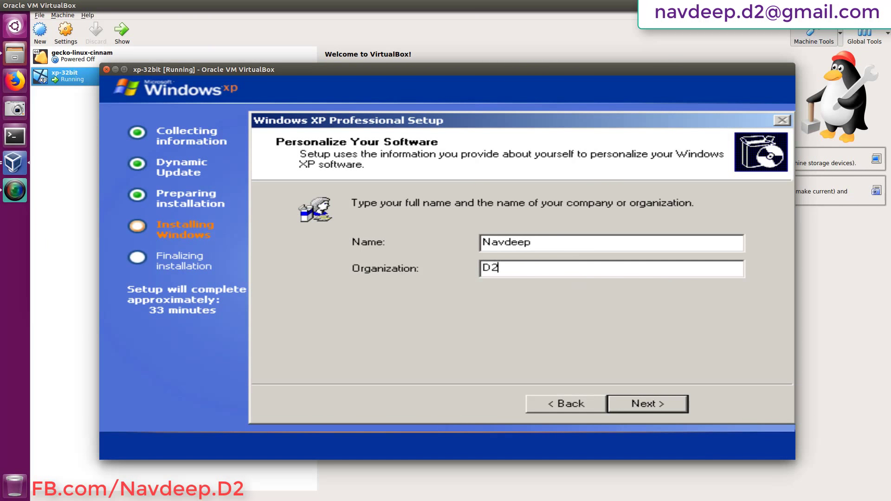
pyautogui.press('Return')
pyautogui.doubleClick(571, 249)
pyautogui.moveTo(571, 249); pyautogui.dragTo(493, 242)
pyautogui.write('xp')
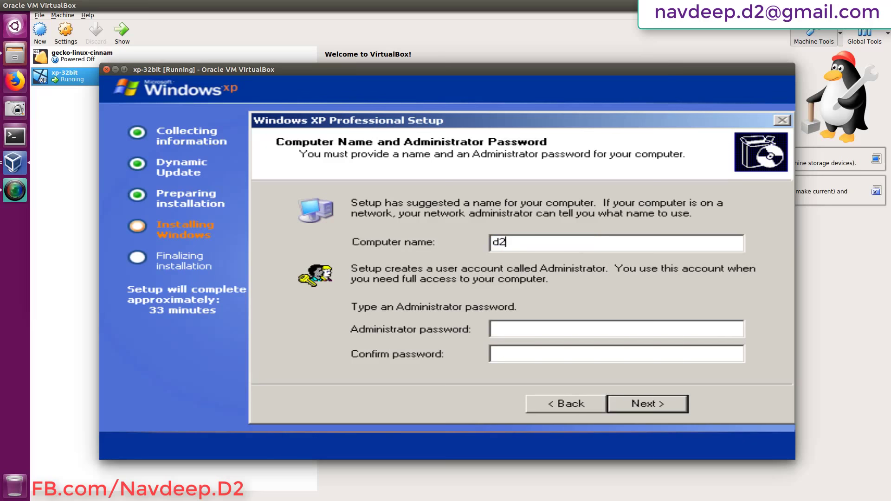
pyautogui.hotkey('alt', 'n')
# Set the time zone to GMT+05:30 and accept the date and time settings.
pyautogui.click(563, 296)
pyautogui.scroll(-9, 548, 296)
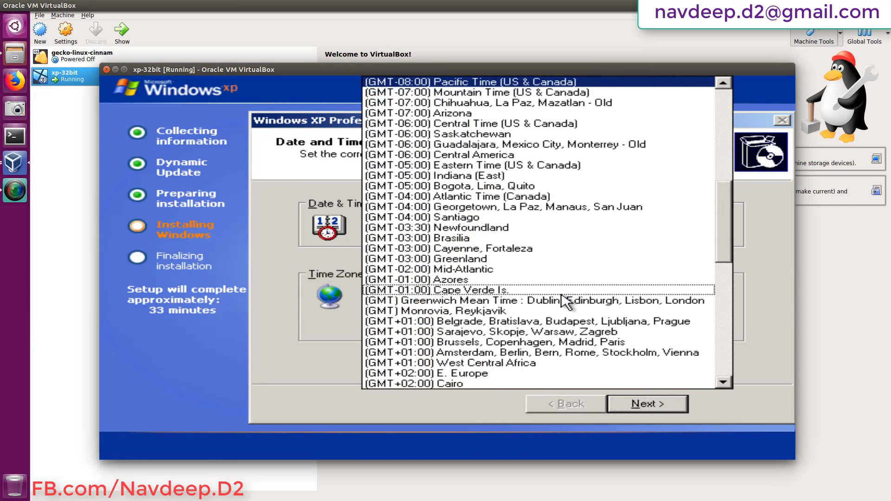
pyautogui.click(538, 295)
pyautogui.click(642, 406)
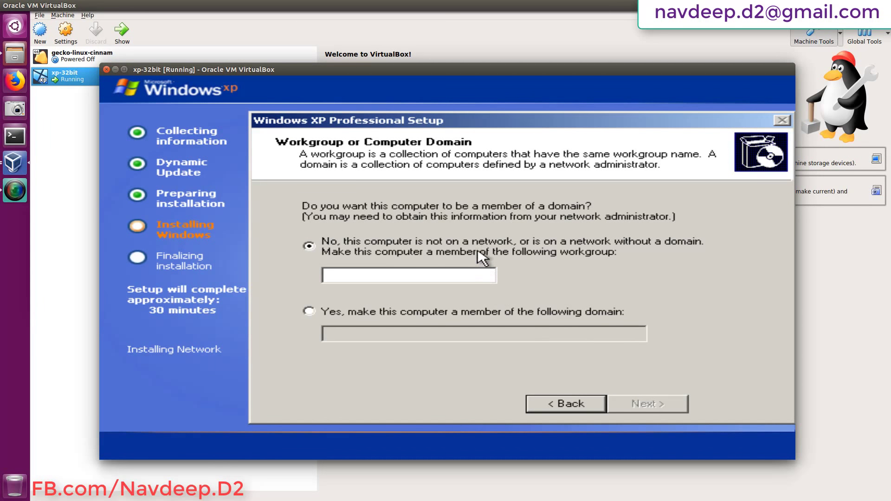
# Stay off a domain, enter workgroup 'WORKGROUP' and continue to file copying.
pyautogui.click(484, 311)
pyautogui.click(461, 251)
pyautogui.click(472, 274)
pyautogui.write('WORKGROUP')
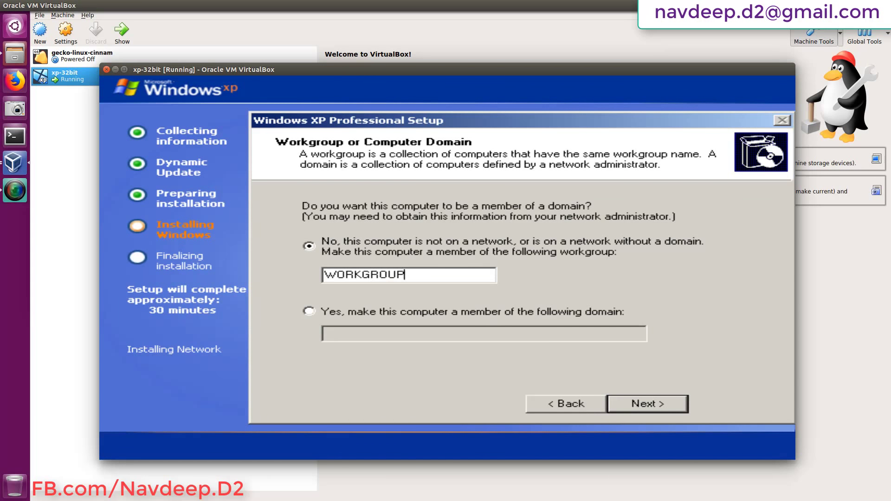
pyautogui.click(627, 405)
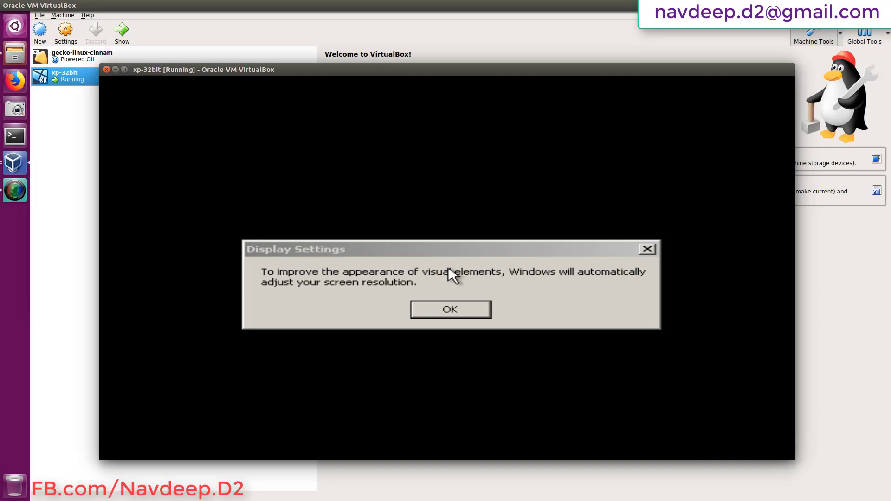
# Accept the automatic display resolution, choose Not right now for updates and skip the internet check.
pyautogui.click(483, 311)
pyautogui.click(333, 168)
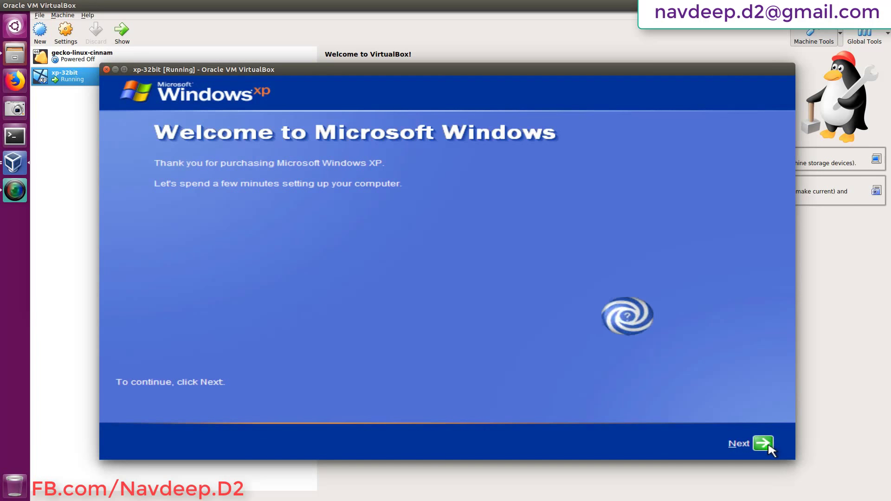
pyautogui.press('Return')
pyautogui.click(302, 285)
pyautogui.click(732, 443)
pyautogui.click(704, 443)
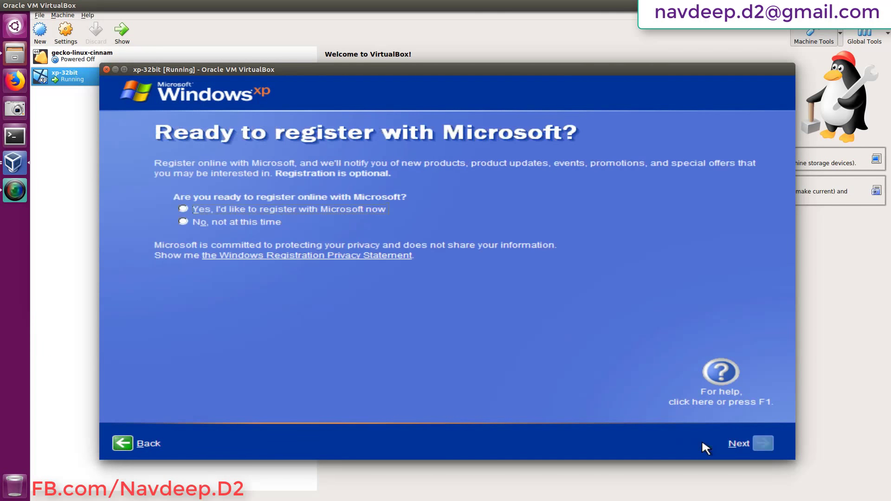
# Decline registration, create the user account 'Admin' and finish the wizard.
pyautogui.click(275, 223)
pyautogui.click(757, 444)
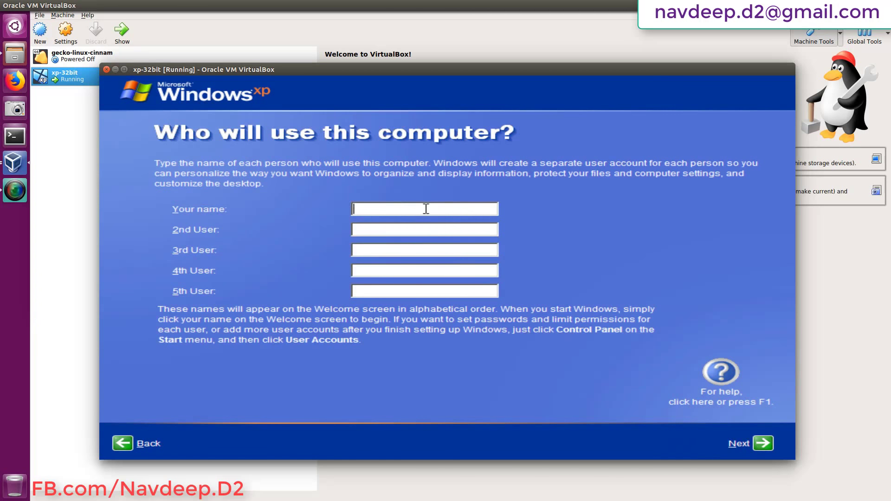
pyautogui.write('D2')
pyautogui.click(761, 443)
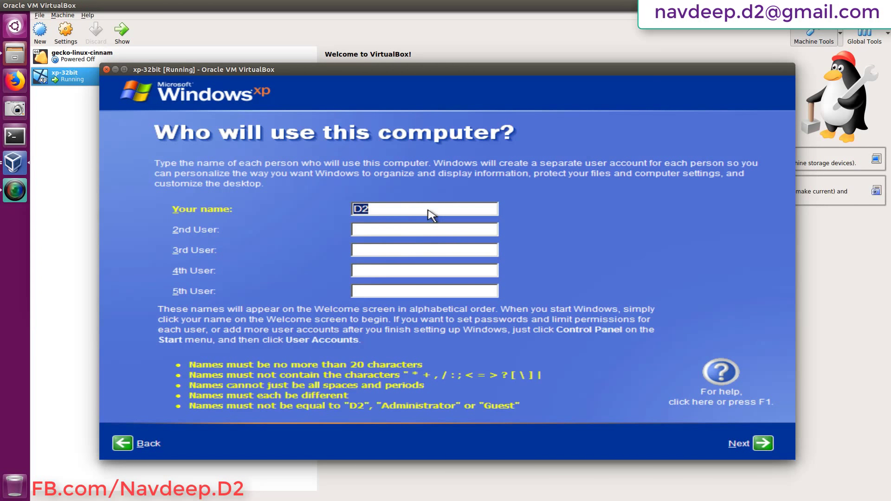
pyautogui.press('BackSpace')
pyautogui.click(762, 444)
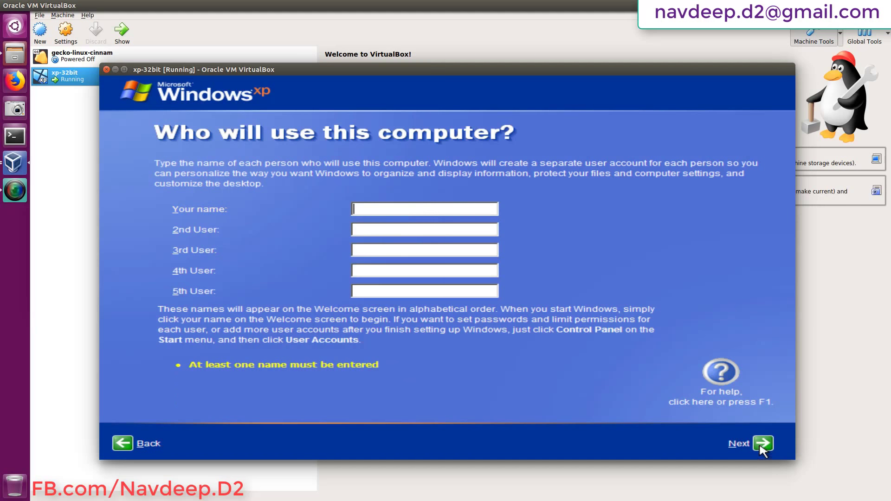
pyautogui.click(450, 208)
pyautogui.write('Admin')
pyautogui.click(761, 444)
pyautogui.click(768, 445)
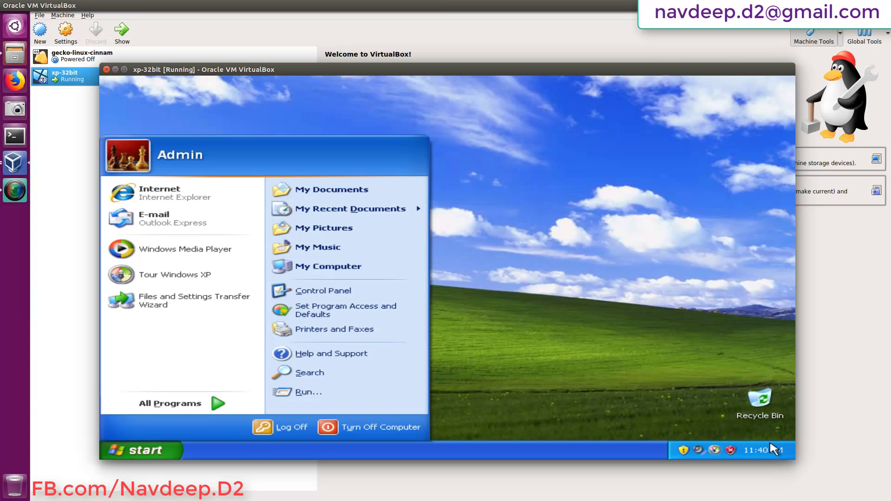
# View My Computer's system properties, then close them.
pyautogui.rightClick(399, 271)
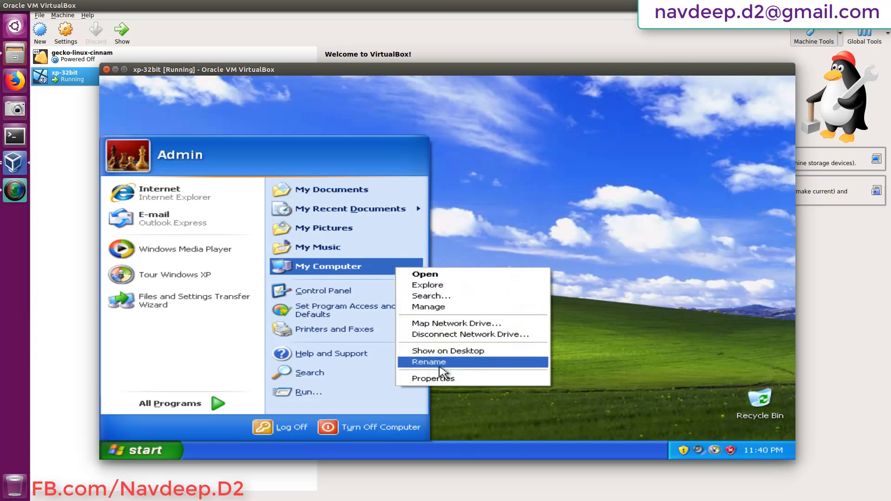
pyautogui.click(427, 376)
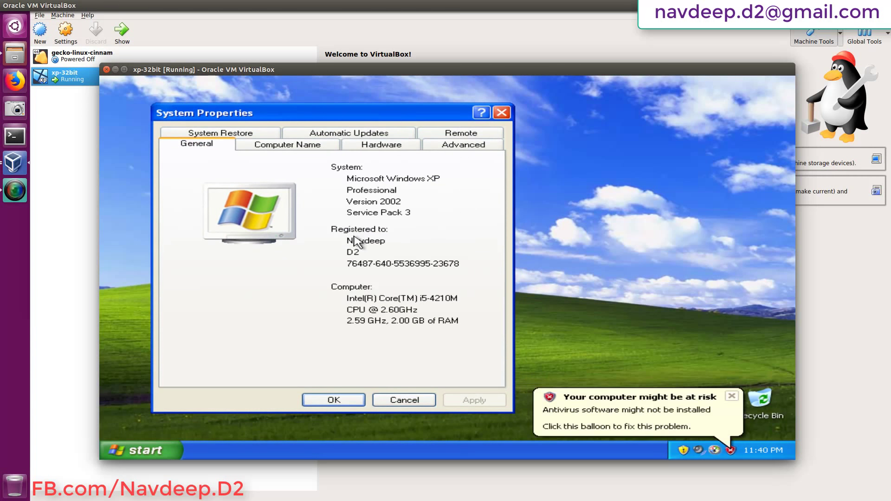
pyautogui.click(501, 112)
# Set the screen resolution to 1024 by 768 in Display Properties and keep it.
pyautogui.rightClick(324, 144)
pyautogui.click(364, 221)
pyautogui.click(366, 124)
pyautogui.moveTo(188, 310)
pyautogui.mouseDown()
pyautogui.moveTo(235, 306)
pyautogui.moveTo(201, 308)
pyautogui.mouseUp()
pyautogui.click(413, 372)
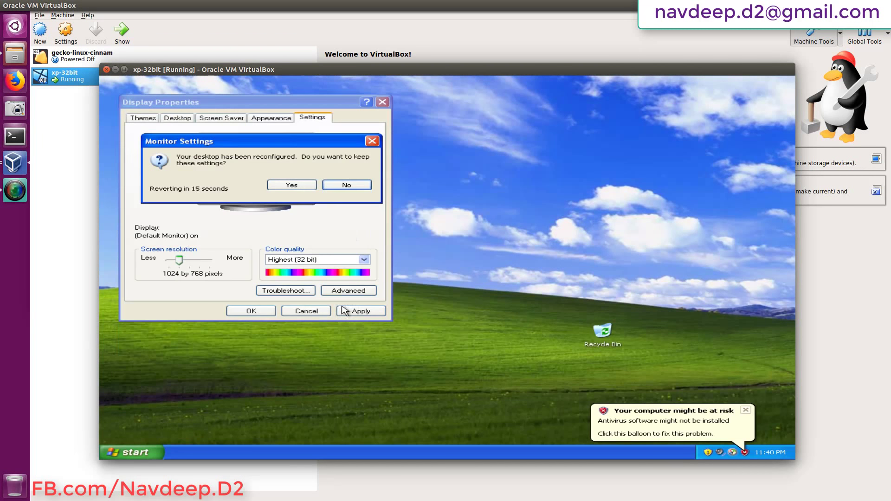
pyautogui.click(304, 185)
pyautogui.click(258, 311)
# Show the My Computer icon on the desktop from the Start menu.
pyautogui.click(158, 454)
pyautogui.rightClick(291, 310)
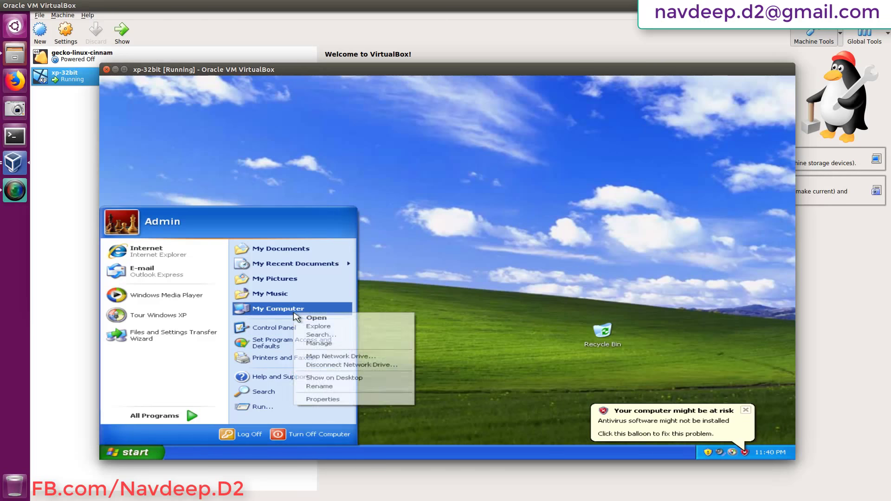
pyautogui.click(297, 375)
pyautogui.click(219, 169)
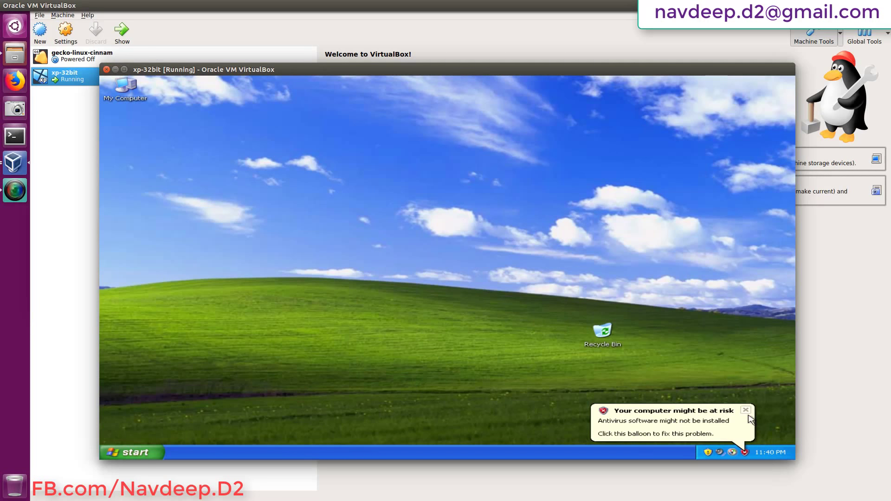
# Shut down the XP guest via Turn Off Computer.
pyautogui.click(150, 454)
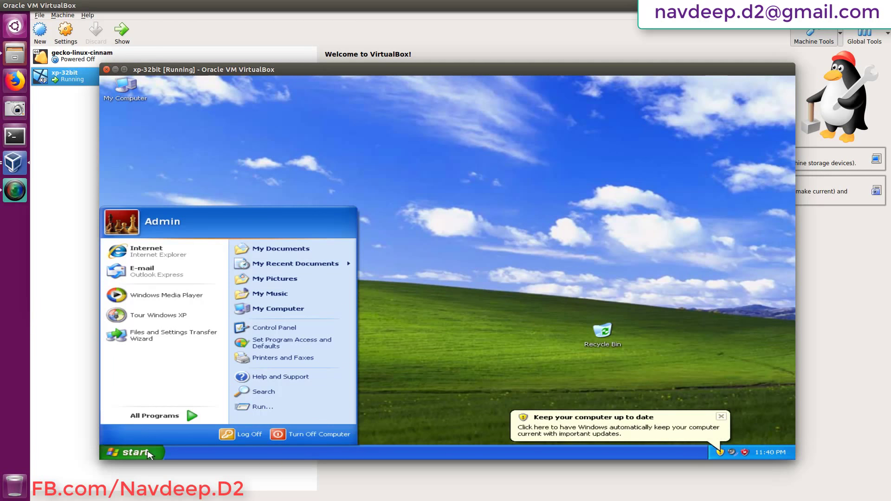
pyautogui.click(150, 454)
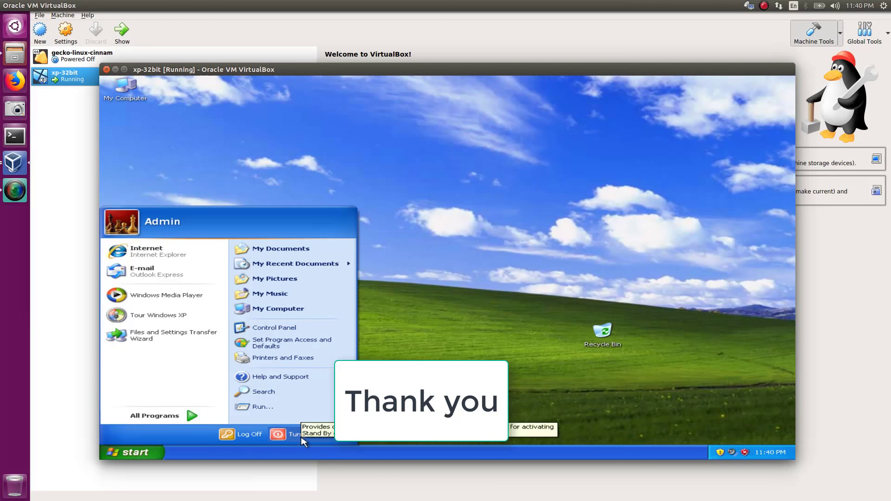
pyautogui.click(277, 435)
pyautogui.click(447, 222)
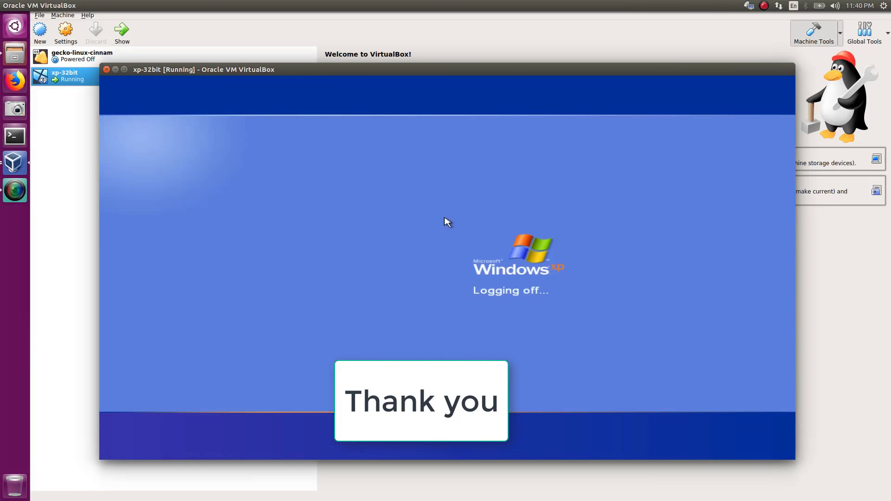